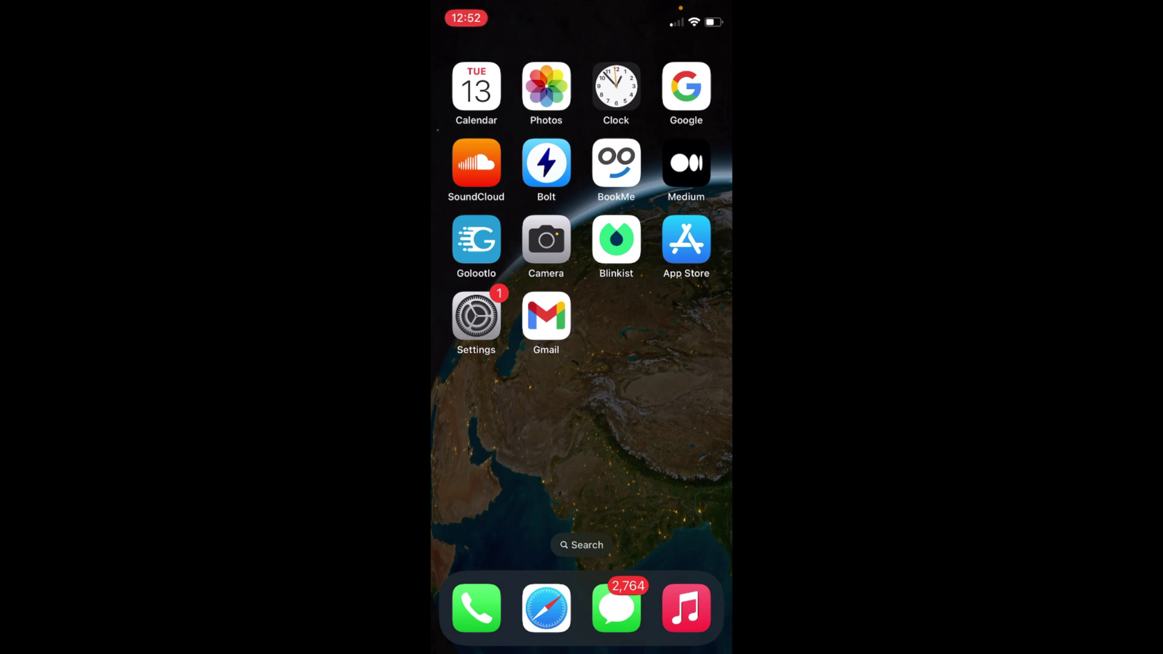
Open the photo library and go to the Recents album.
{"action": "left_click", "coordinate": [546, 87]}
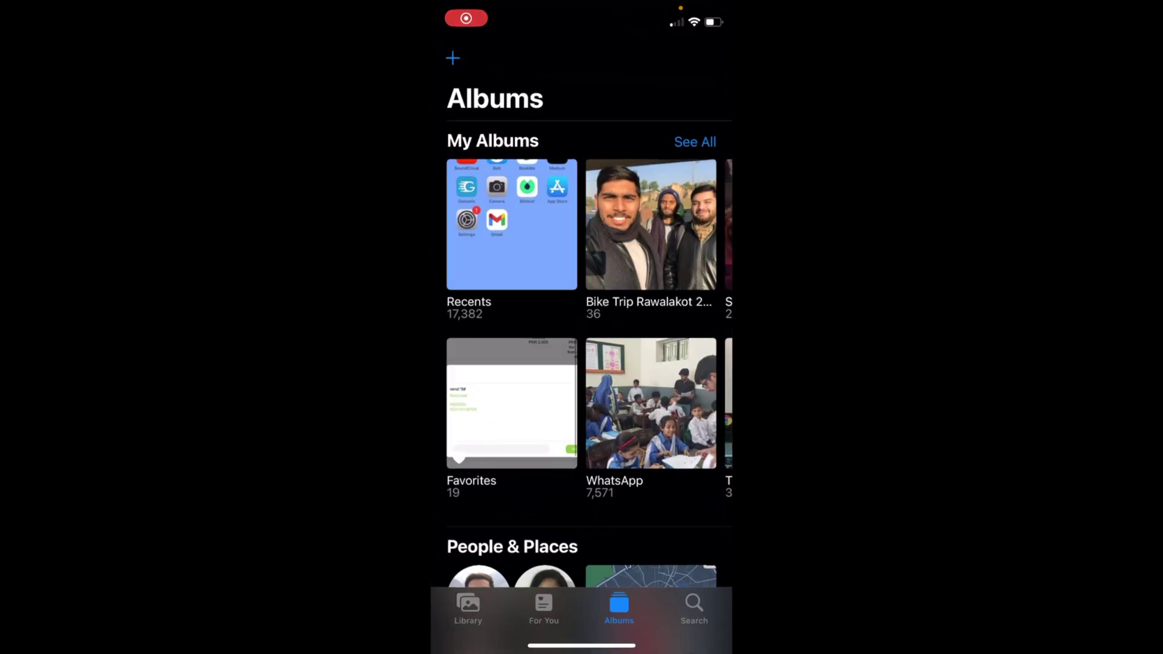
{"action": "left_click", "coordinate": [512, 225]}
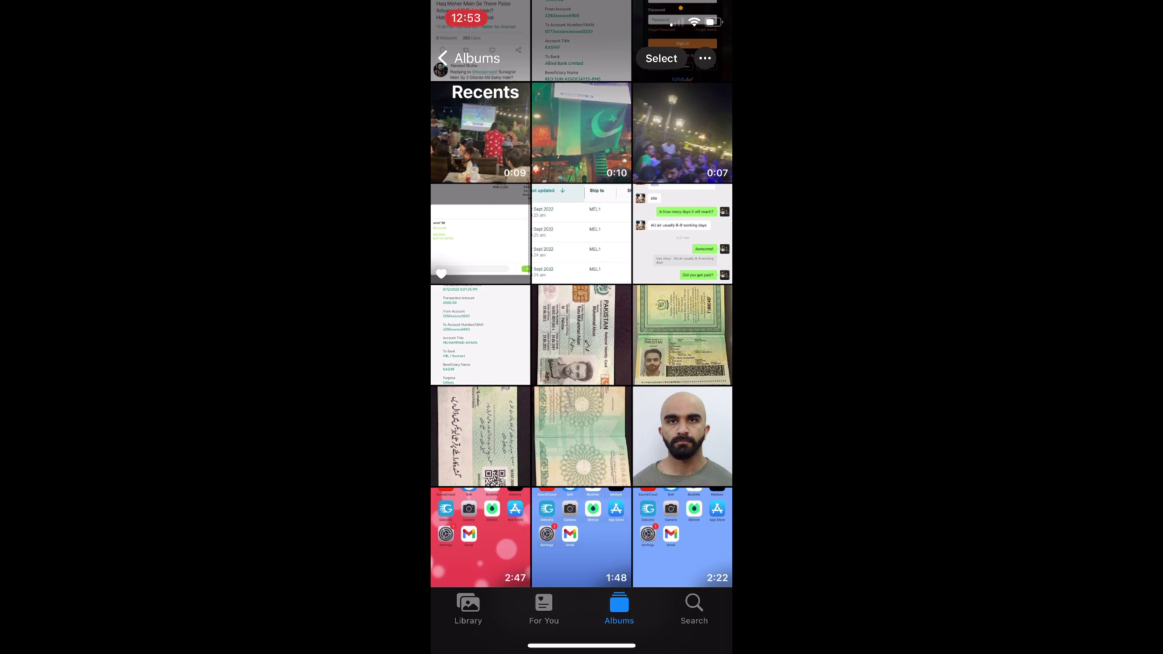
Select the chat and shipping-list screenshots and hide both photos.
{"action": "left_click", "coordinate": [661, 58]}
{"action": "left_click_drag", "start_coordinate": [581, 234], "coordinate": [683, 235]}
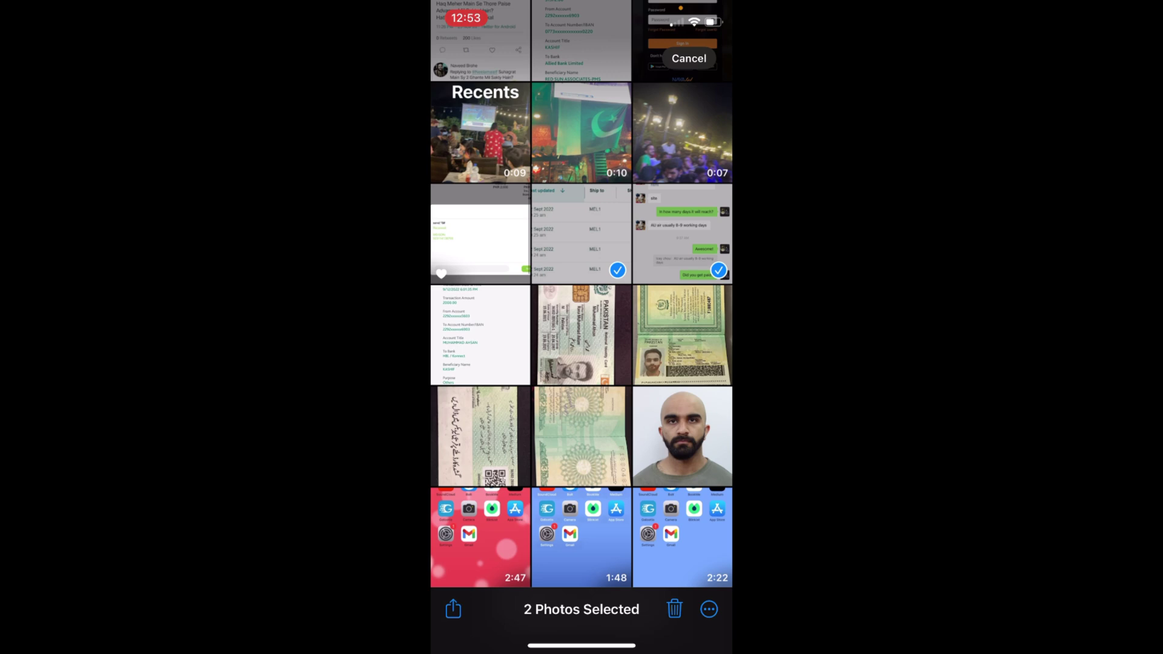
{"action": "left_click", "coordinate": [709, 609]}
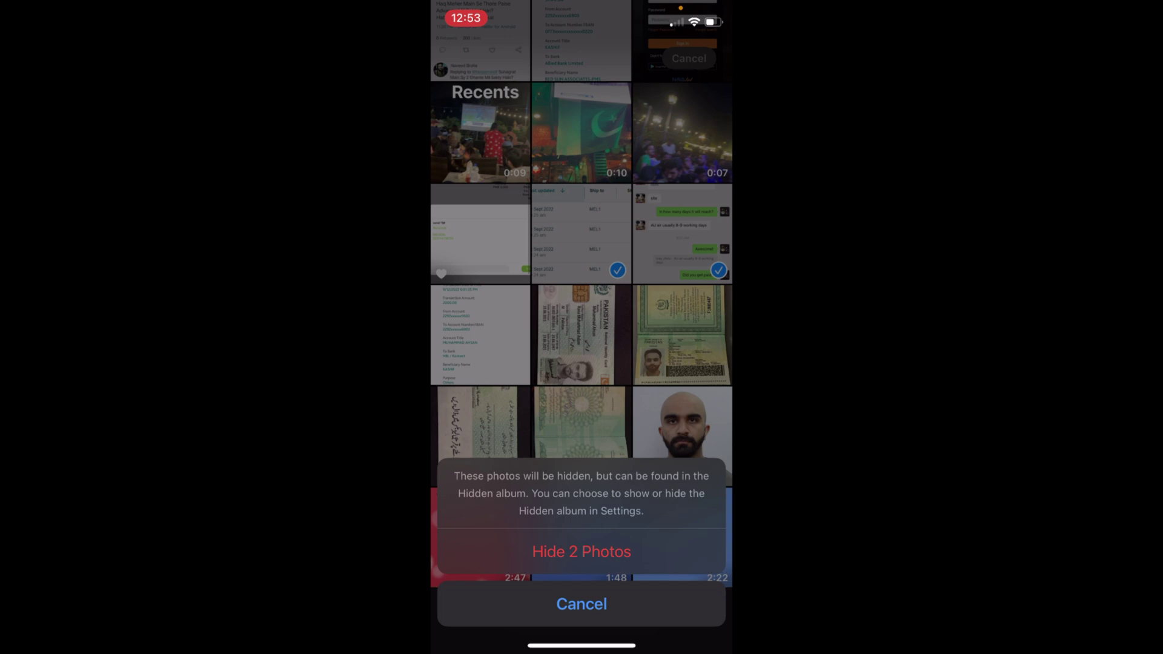
{"action": "left_click", "coordinate": [582, 551]}
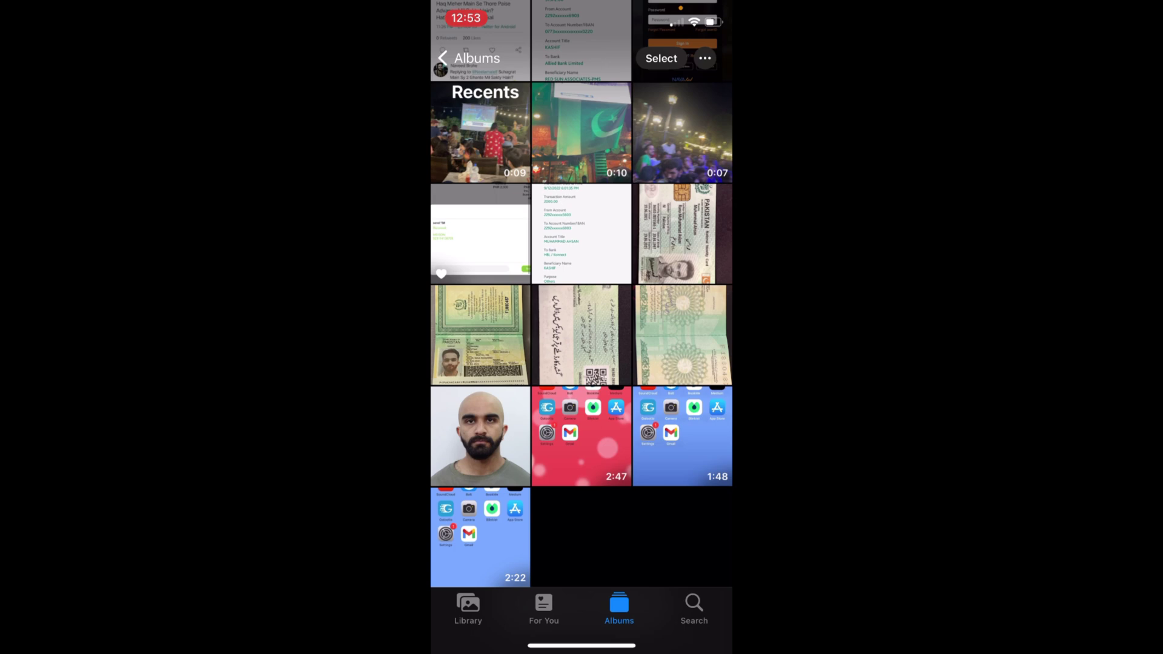
Check that Hidden in the albums overview holds 2 items, then close Photos.
{"action": "left_click", "coordinate": [469, 58]}
{"action": "scroll", "coordinate": [581, 364], "scroll_direction": "down", "scroll_amount": 10}
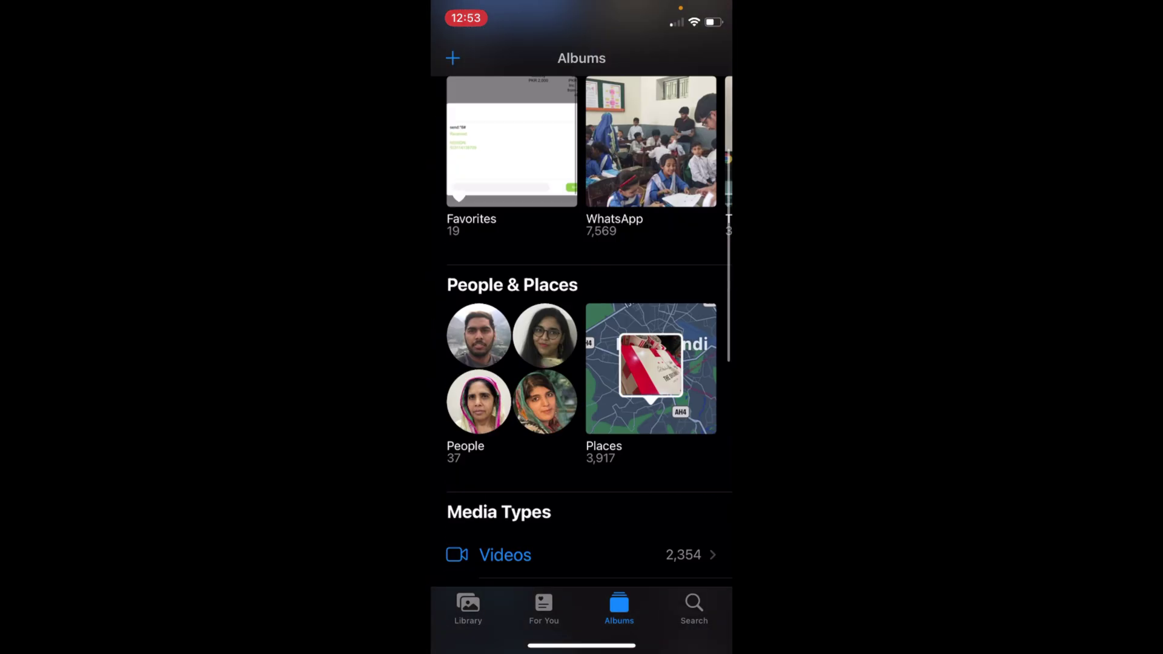
{"action": "scroll", "coordinate": [581, 364], "scroll_direction": "down", "scroll_amount": 10}
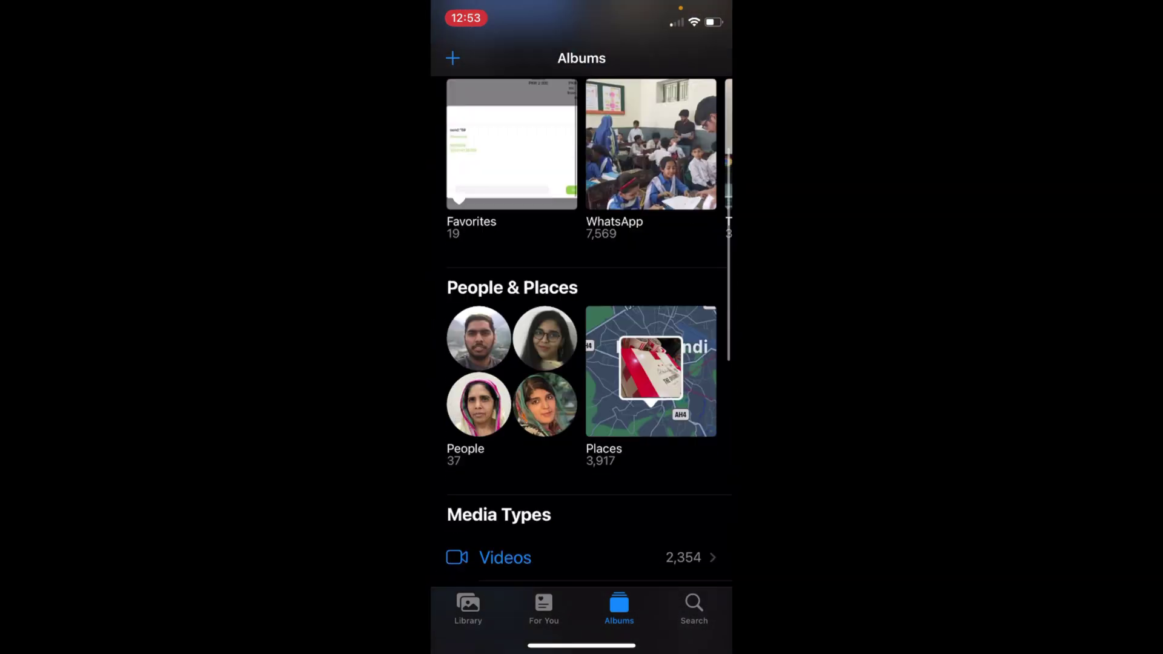
{"action": "scroll", "coordinate": [581, 364], "scroll_direction": "down", "scroll_amount": 5}
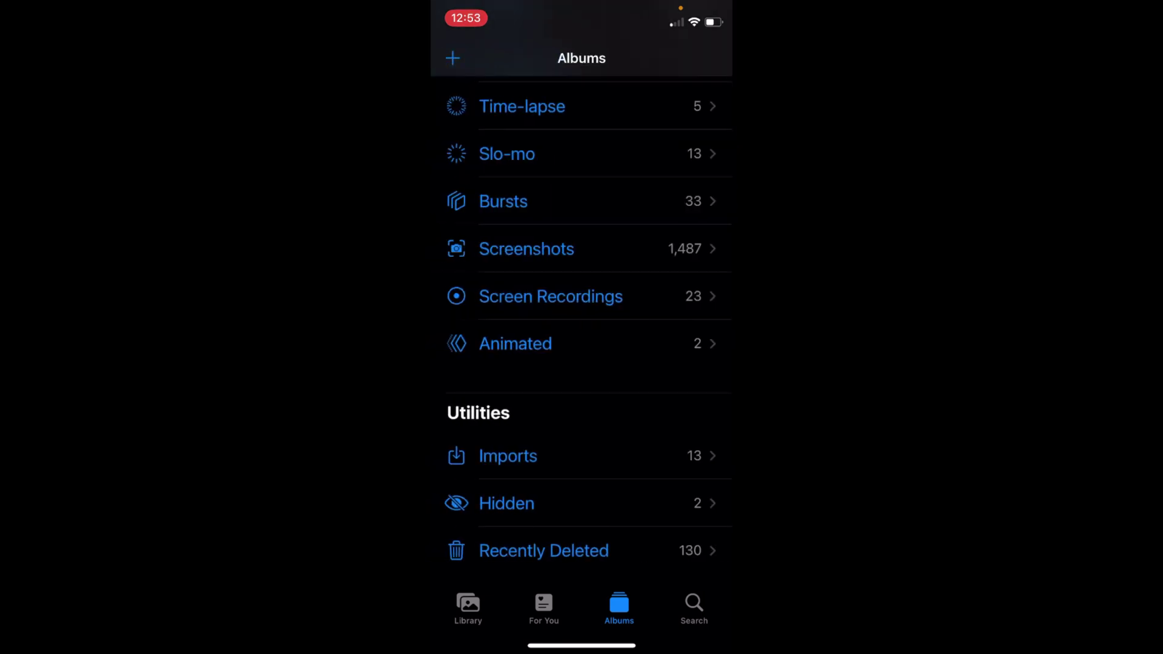
{"action": "left_click_drag", "start_coordinate": [582, 646], "coordinate": [582, 364]}
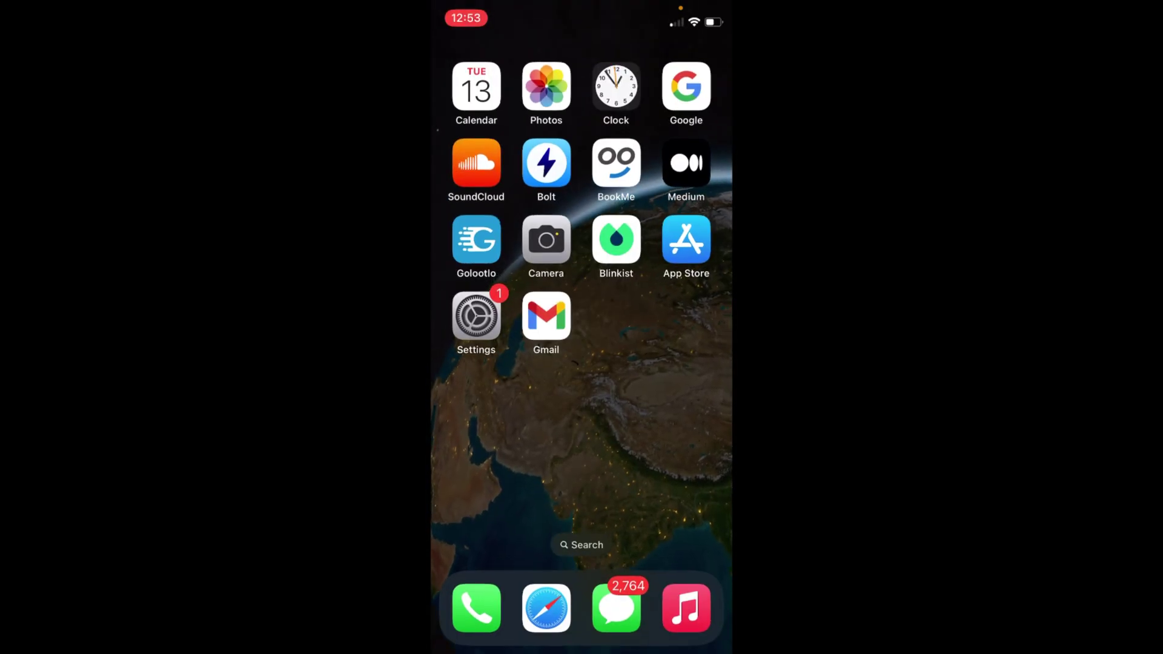
Launch the iPhone's Settings app from the home screen.
{"action": "left_click", "coordinate": [476, 317]}
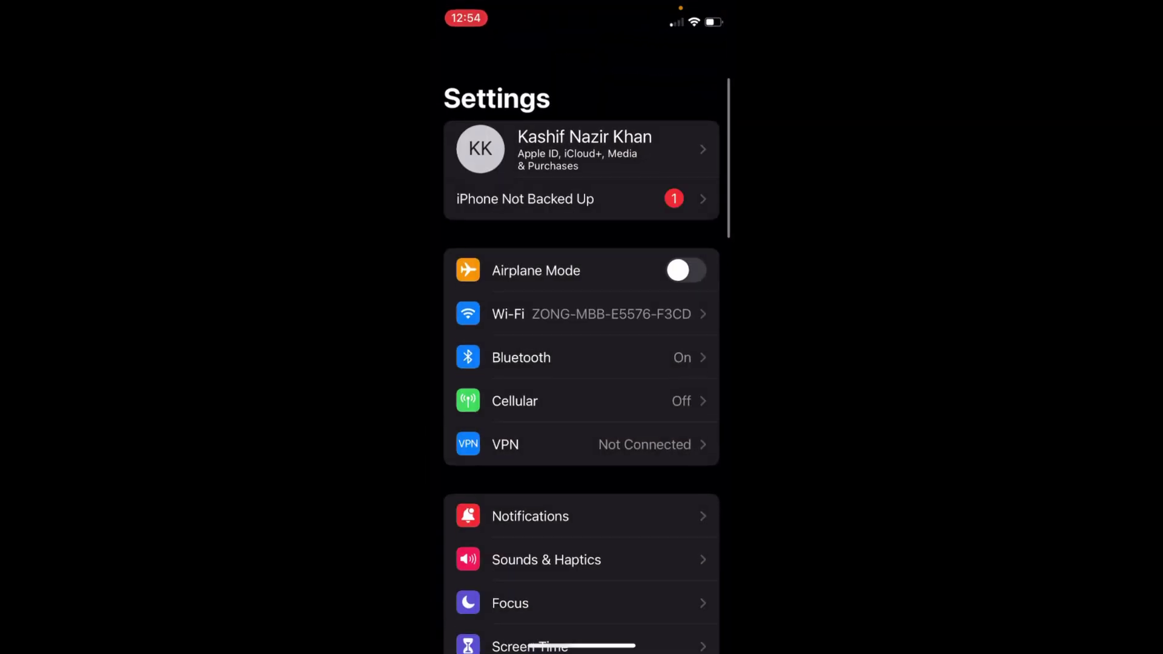
{"action": "scroll", "coordinate": [581, 364], "scroll_direction": "down", "scroll_amount": 2}
{"action": "scroll", "coordinate": [581, 364], "scroll_direction": "down", "scroll_amount": 3}
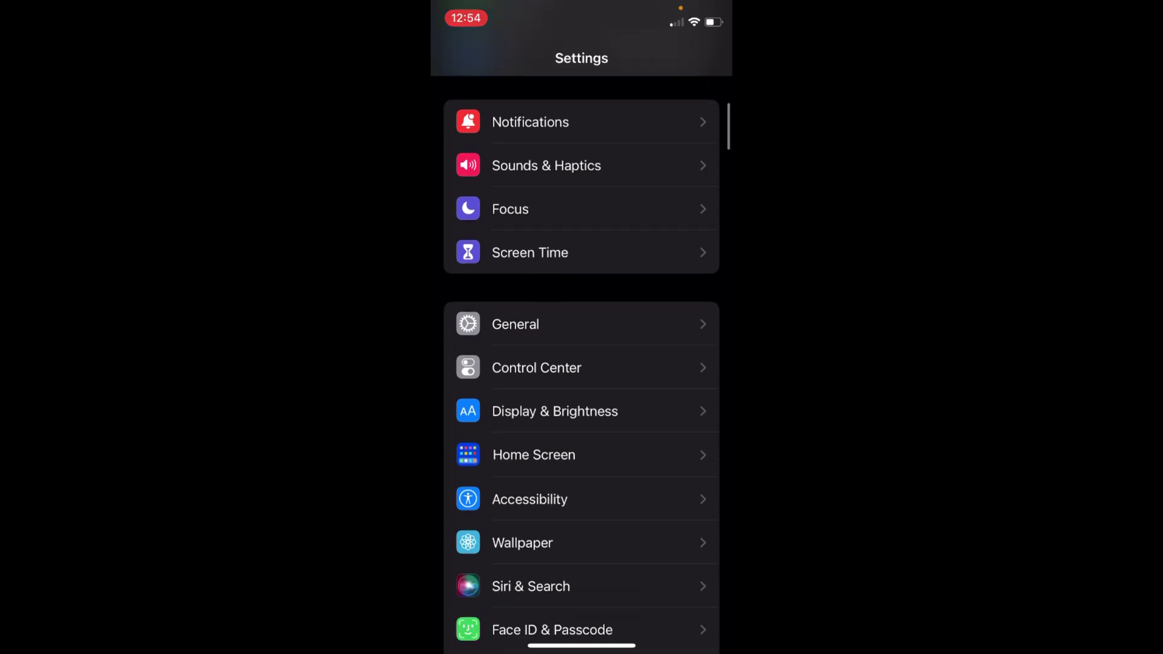
{"action": "scroll", "coordinate": [581, 363], "scroll_direction": "down", "scroll_amount": 5}
{"action": "scroll", "coordinate": [583, 364], "scroll_direction": "down", "scroll_amount": 5}
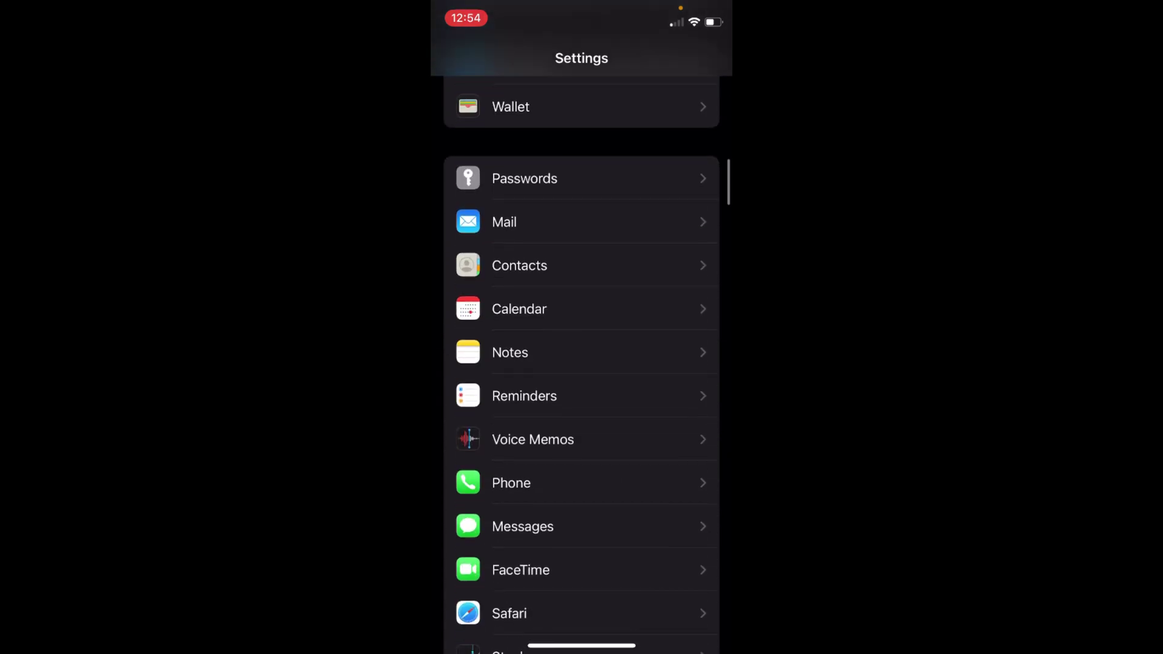
{"action": "scroll", "coordinate": [582, 364], "scroll_direction": "down", "scroll_amount": 3}
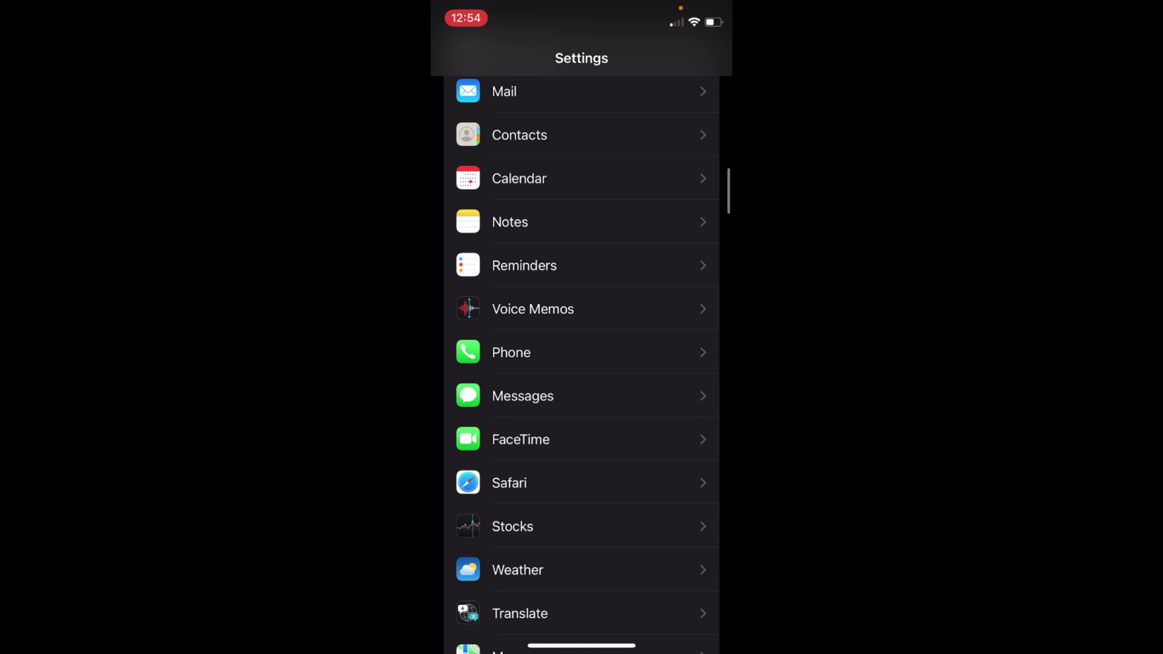
{"action": "scroll", "coordinate": [581, 364], "scroll_direction": "down", "scroll_amount": 3}
{"action": "scroll", "coordinate": [582, 364], "scroll_direction": "down", "scroll_amount": 3}
{"action": "scroll", "coordinate": [582, 363], "scroll_direction": "down", "scroll_amount": 3}
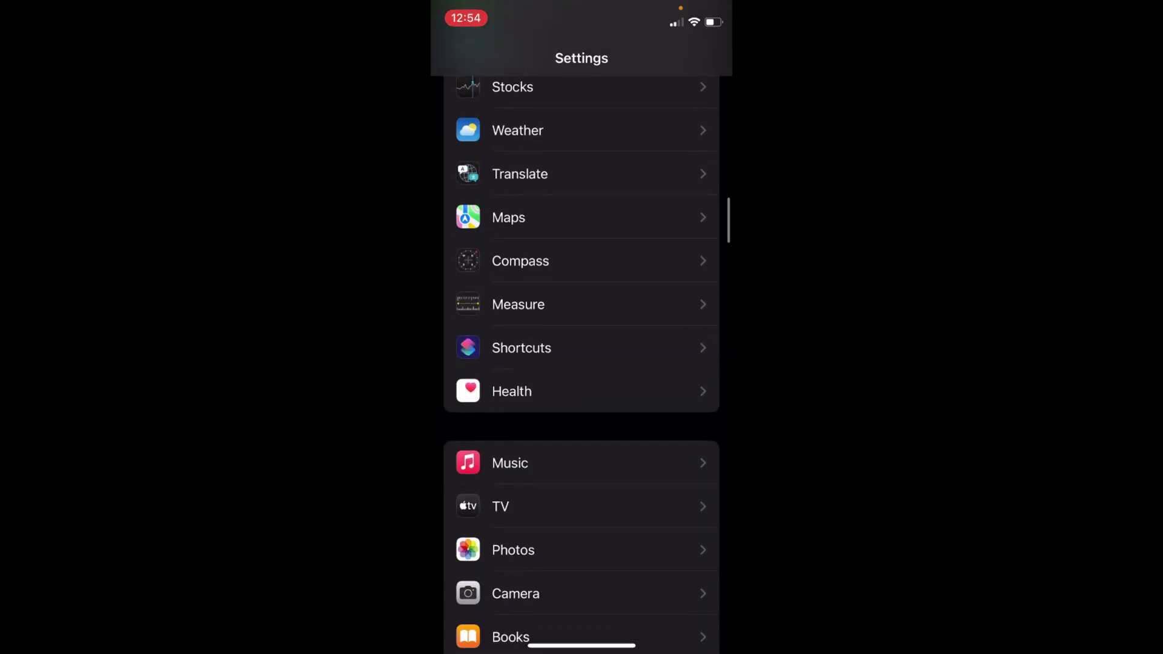
{"action": "scroll", "coordinate": [582, 363], "scroll_direction": "down", "scroll_amount": 2}
{"action": "scroll", "coordinate": [583, 364], "scroll_direction": "down", "scroll_amount": 2}
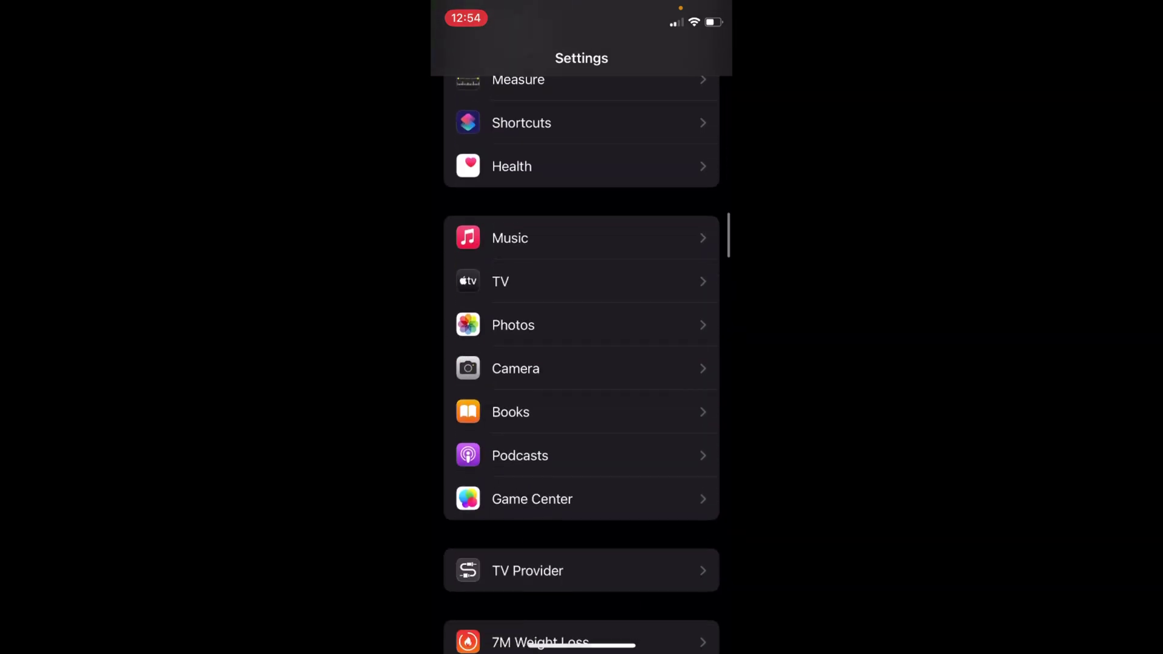
Switch on Use Face ID on the Photos settings page.
{"action": "left_click", "coordinate": [581, 324]}
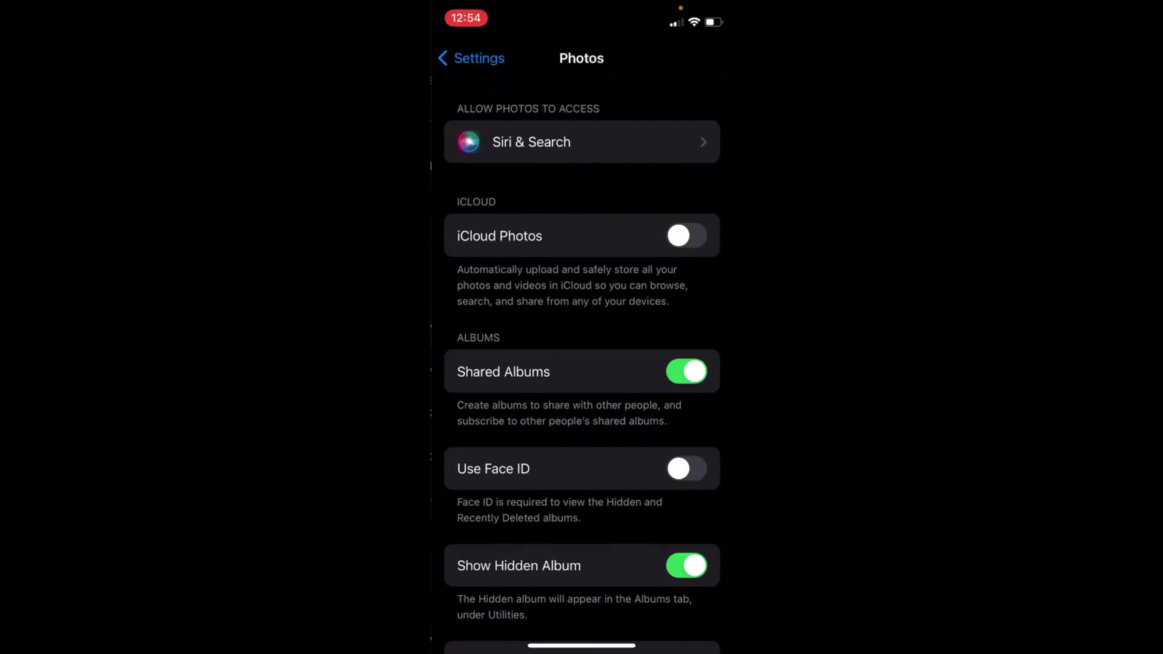
{"action": "scroll", "coordinate": [583, 364], "scroll_direction": "down", "scroll_amount": 2}
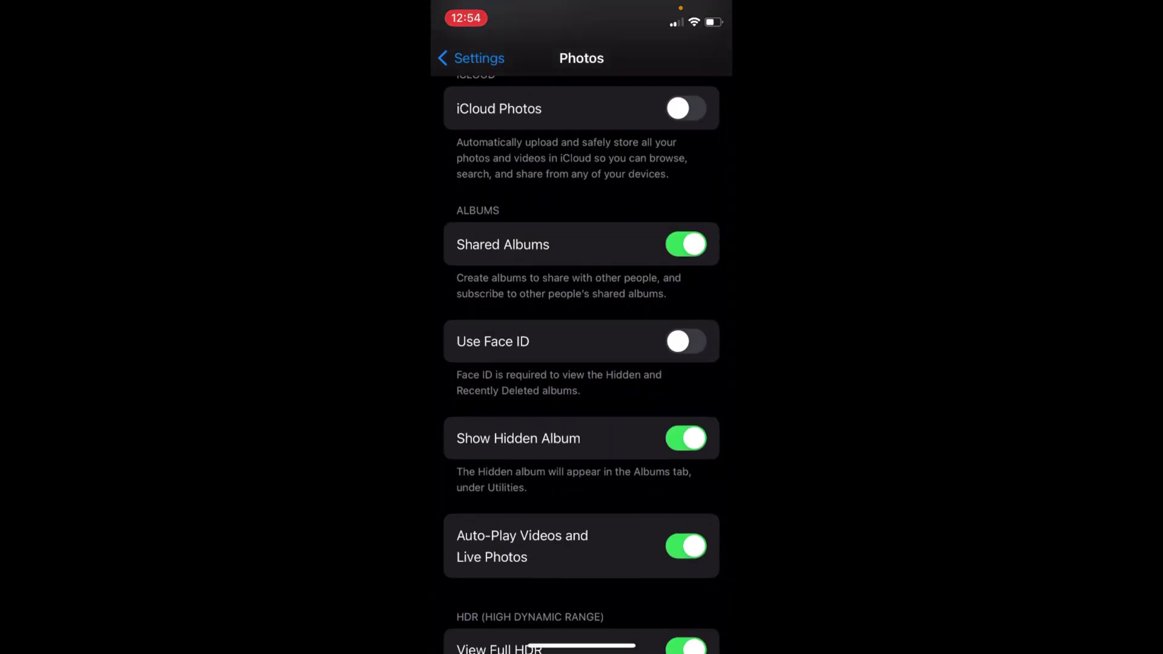
{"action": "left_click", "coordinate": [686, 340]}
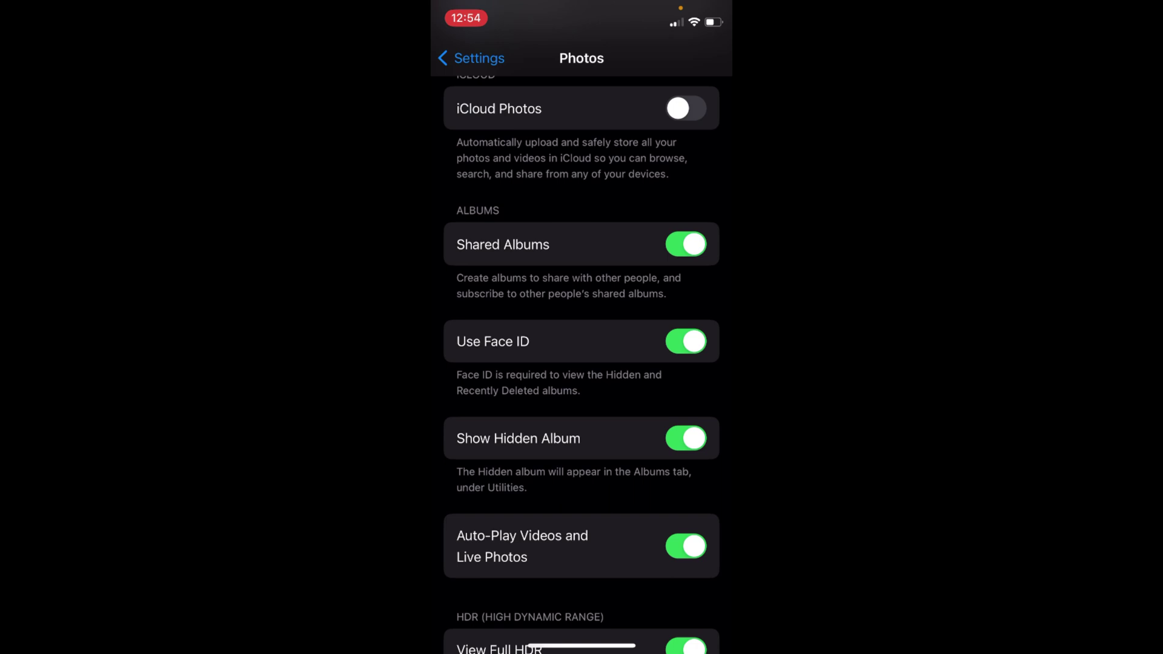
Close Settings, return to Photos, and unlock the Hidden album with Face ID.
{"action": "left_click_drag", "start_coordinate": [582, 648], "coordinate": [582, 410]}
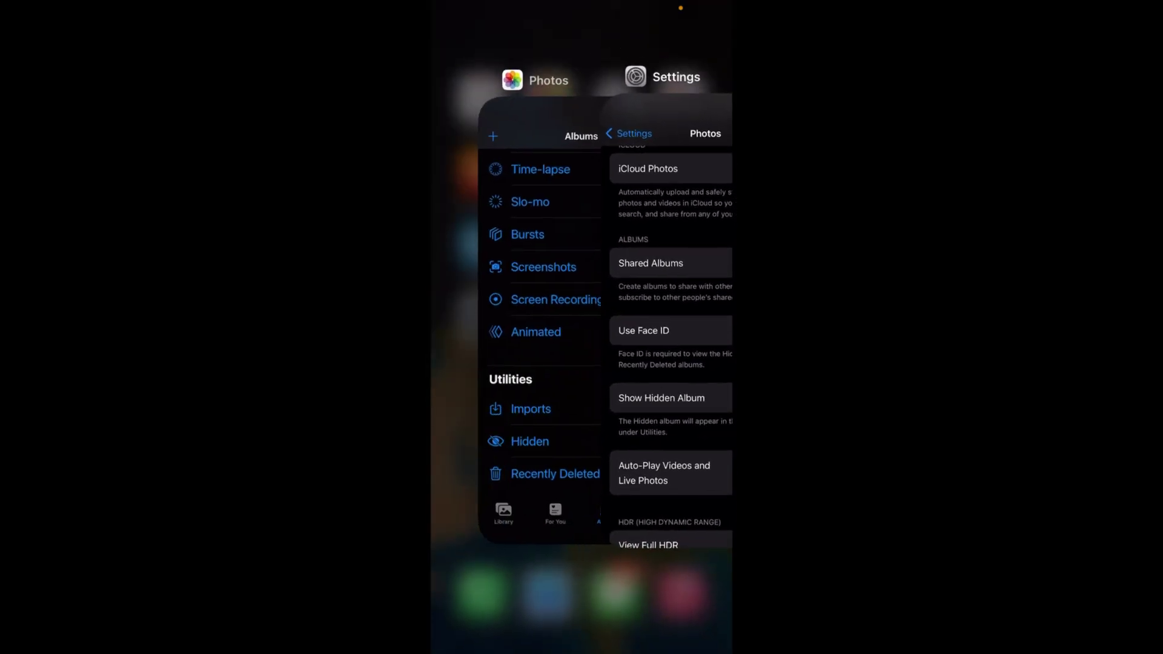
{"action": "left_click_drag", "start_coordinate": [672, 345], "coordinate": [673, 73]}
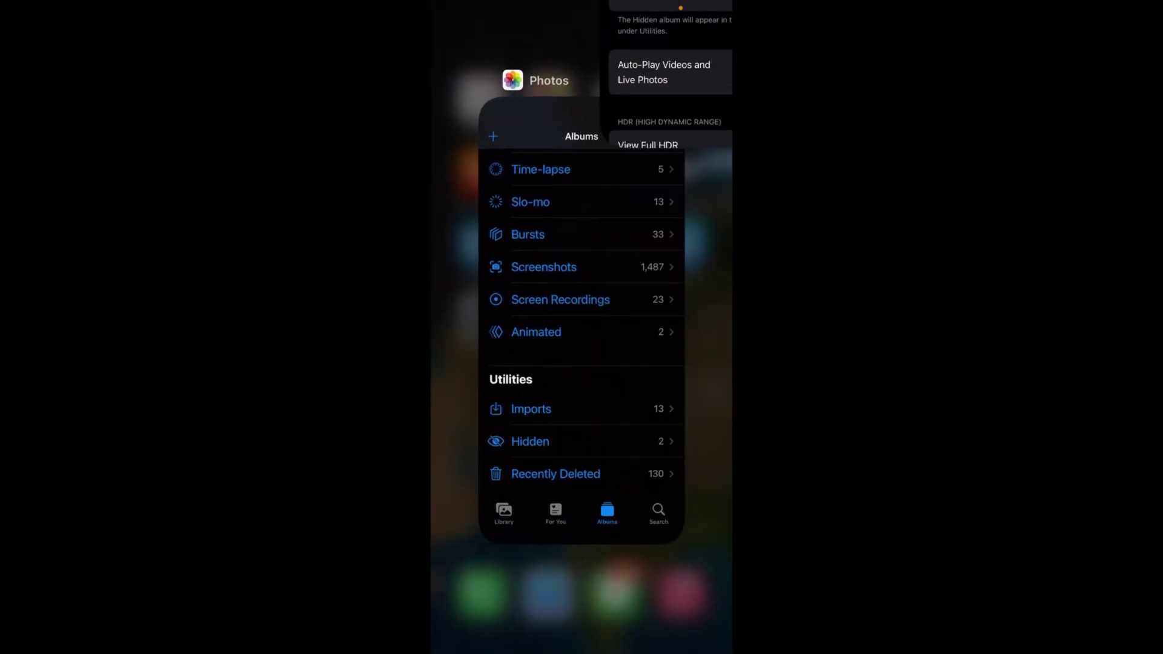
{"action": "left_click", "coordinate": [545, 318]}
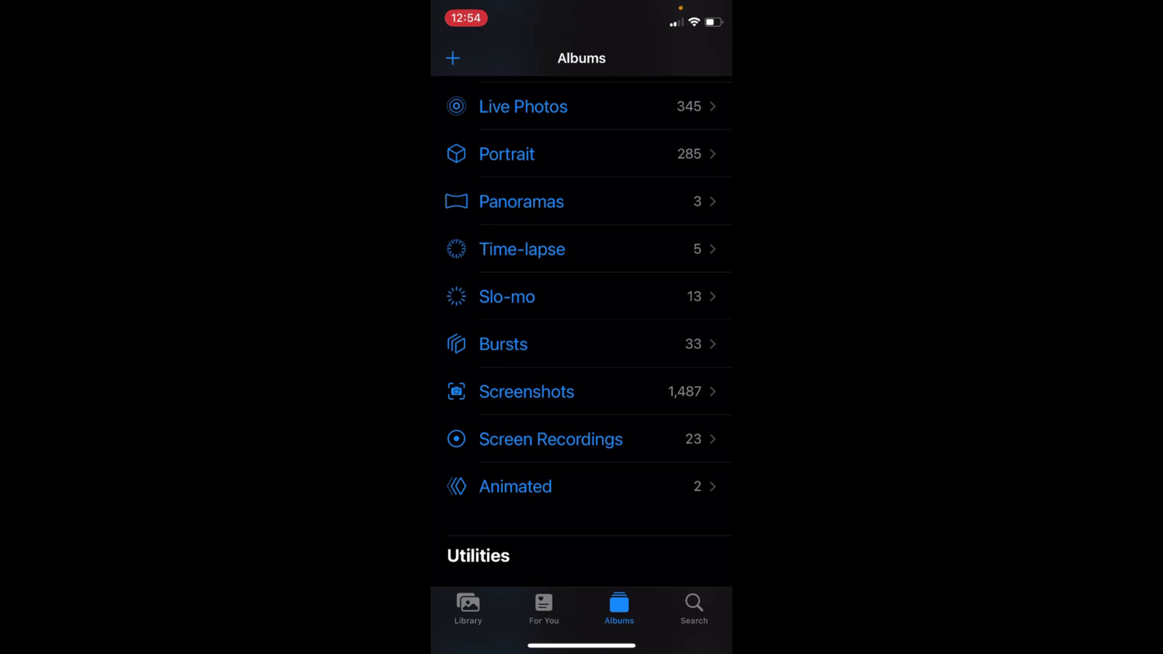
{"action": "scroll", "coordinate": [582, 364], "scroll_direction": "down", "scroll_amount": 5}
{"action": "left_click", "coordinate": [509, 503]}
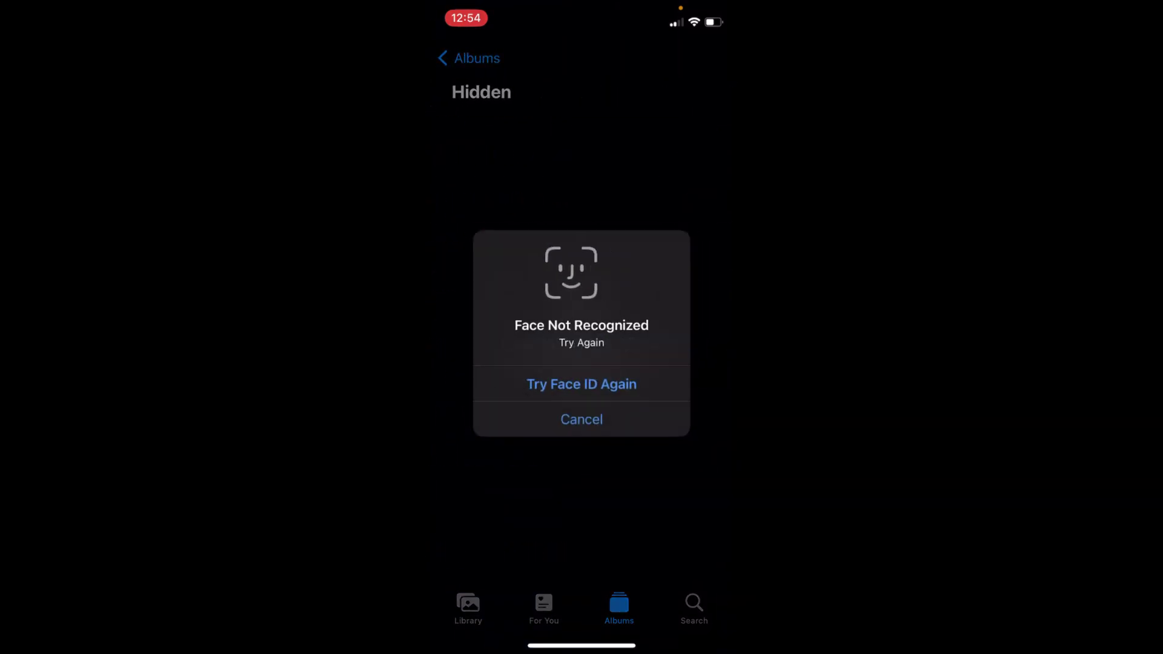
{"action": "left_click", "coordinate": [581, 383]}
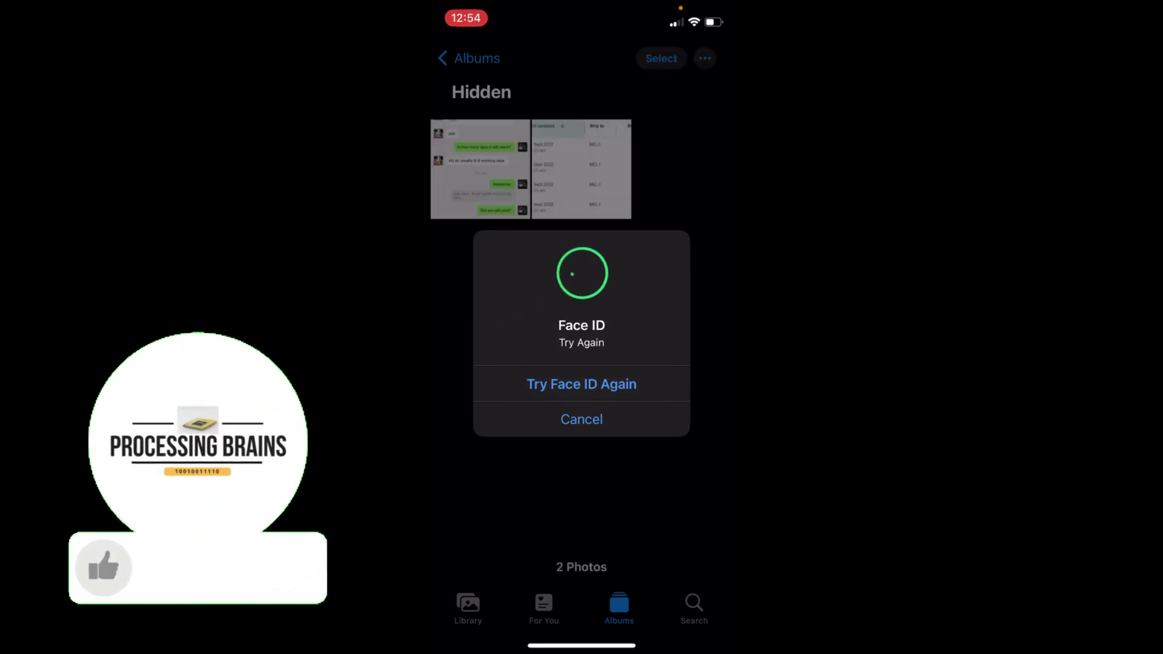